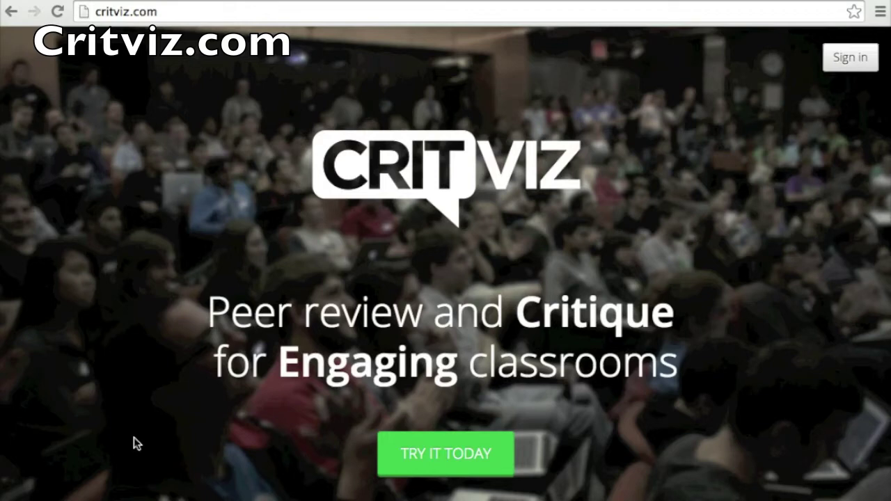
Step: Scroll the CritViz landing page and choose TRY IT TODAY to begin signing up
scroll(133, 438, "down", 1)
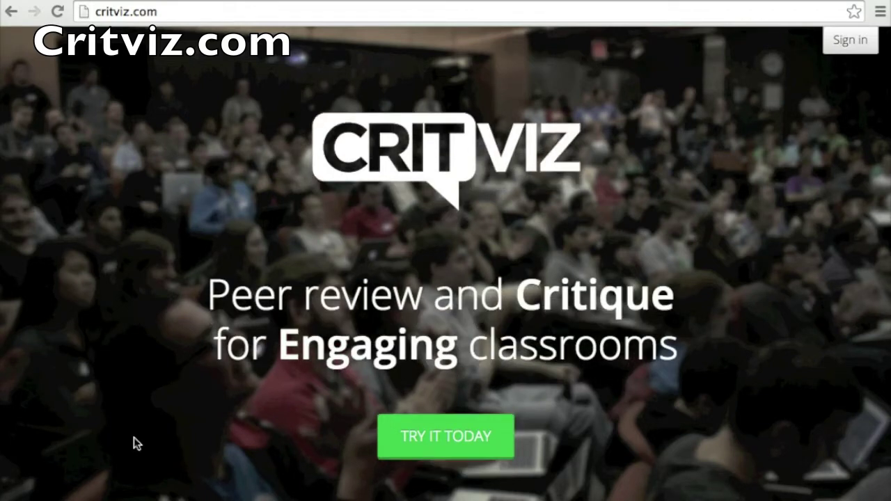
left_click(445, 436)
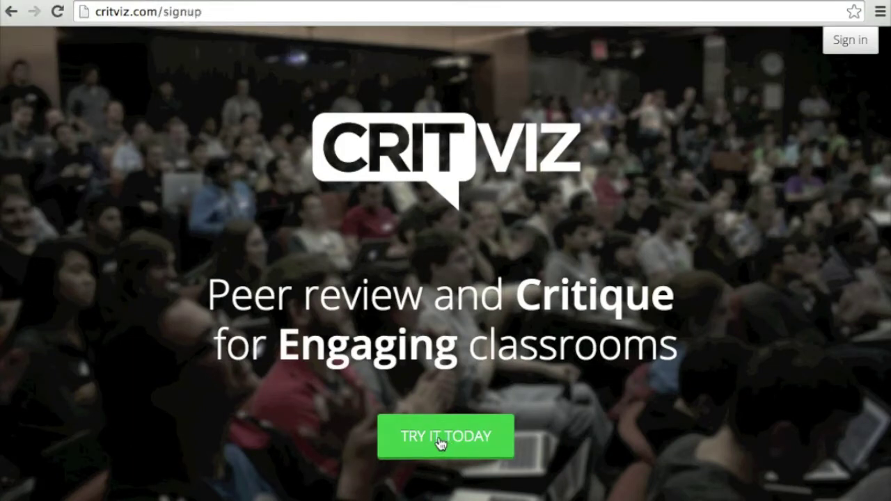
Step: Scroll through the empty new-account form's name, email and enrollment code fields
scroll(341, 257, "down", 2)
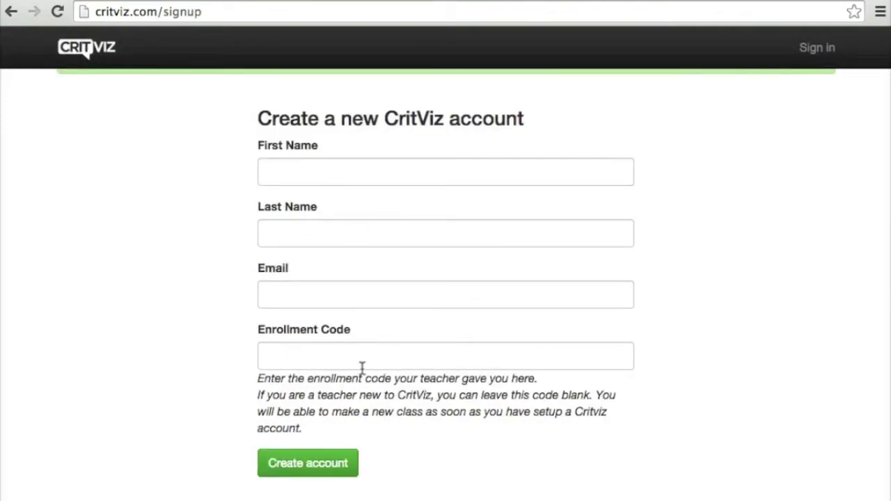
scroll(362, 367, "down", 1)
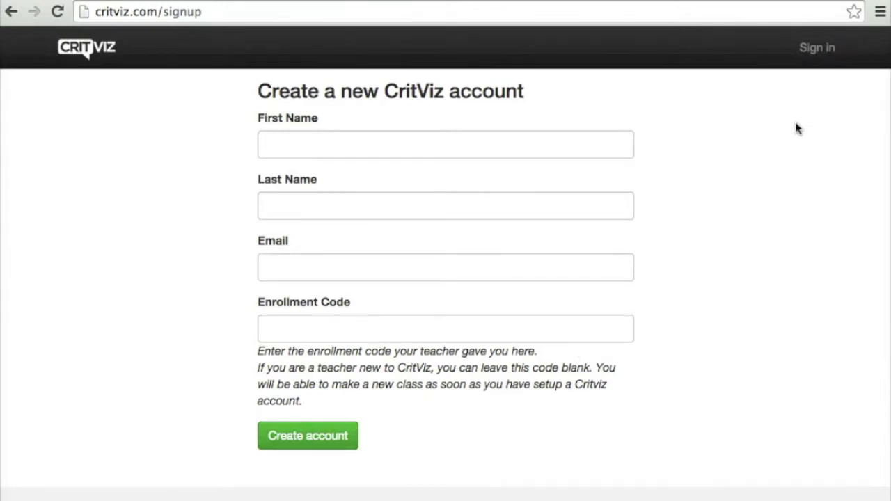
Step: Log in with the autofilled credentials and enter the CEE 300 - Eng Biz Practices course
left_click(823, 50)
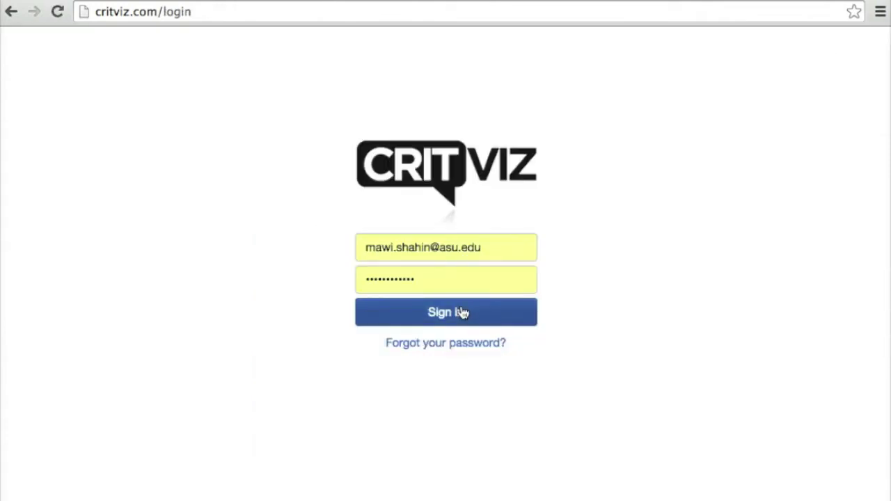
left_click(462, 312)
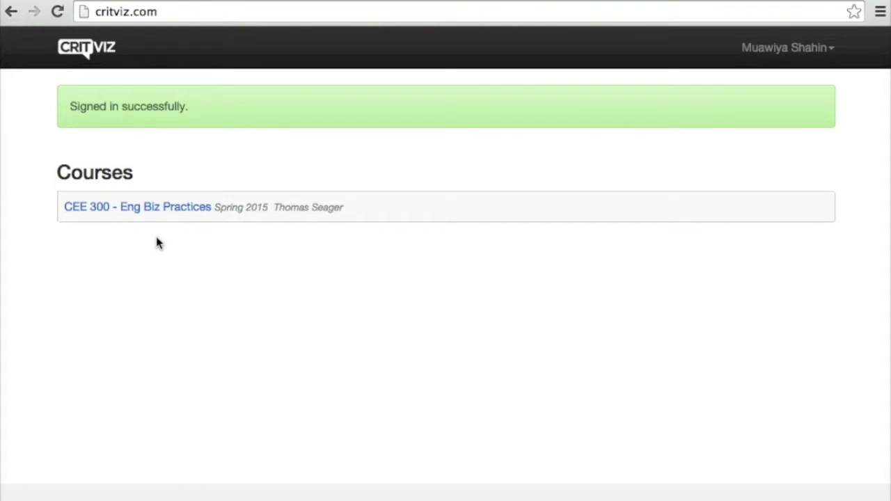
left_click(142, 217)
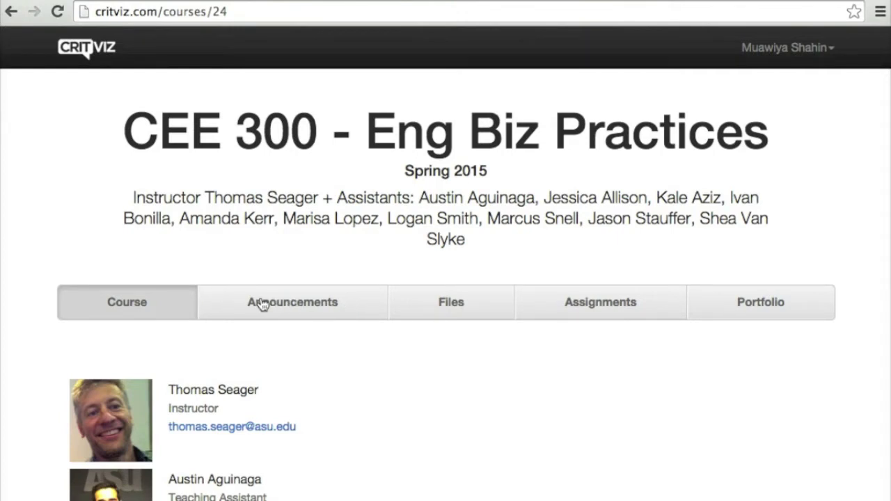
Step: Scroll through the CEE 300 instructor and teaching assistant list, then switch to Announcements
scroll(159, 310, "down", 1)
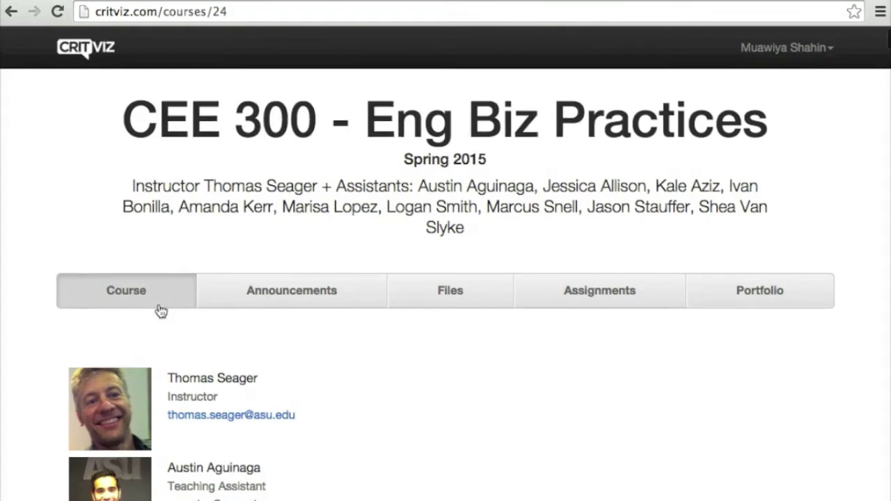
scroll(136, 331, "down", 2)
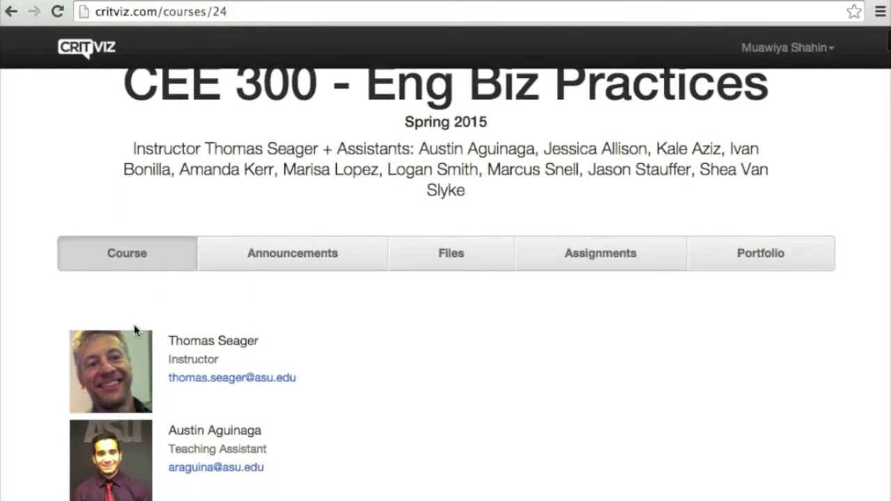
scroll(136, 330, "down", 3)
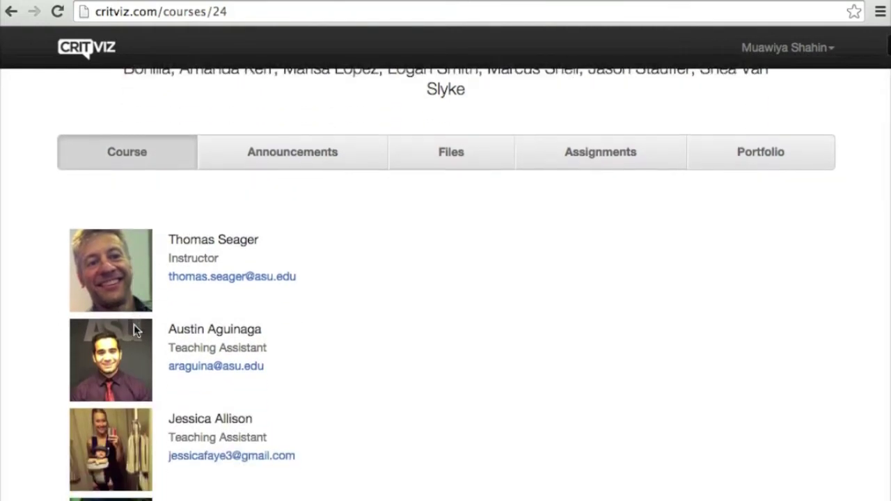
scroll(135, 330, "down", 2)
scroll(134, 330, "down", 3)
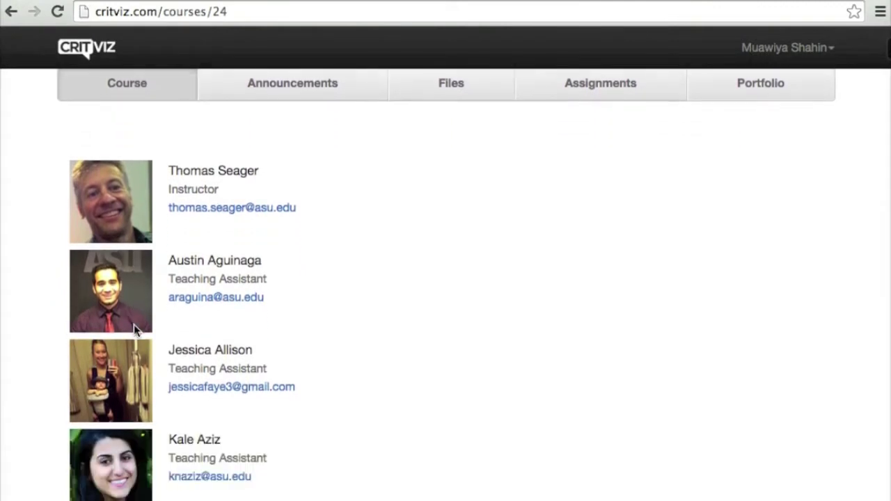
scroll(134, 330, "down", 1)
scroll(134, 330, "up", 1)
scroll(134, 330, "up", 6)
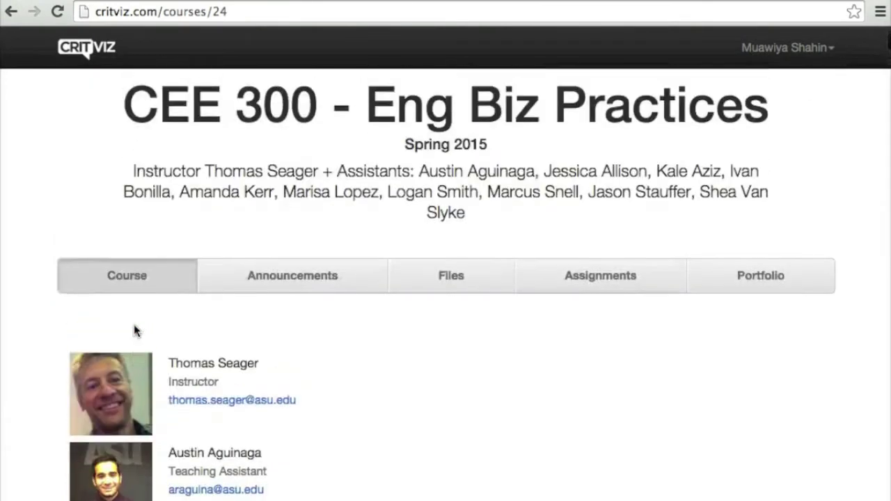
scroll(136, 331, "up", 1)
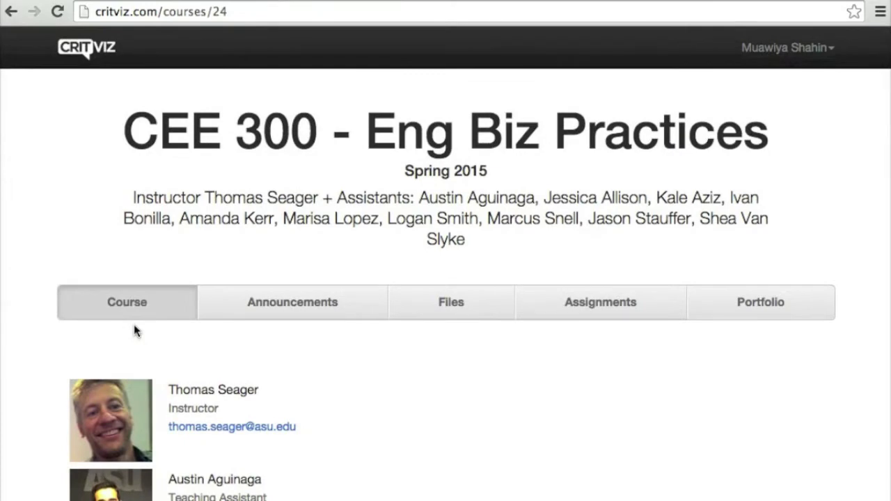
left_click(274, 314)
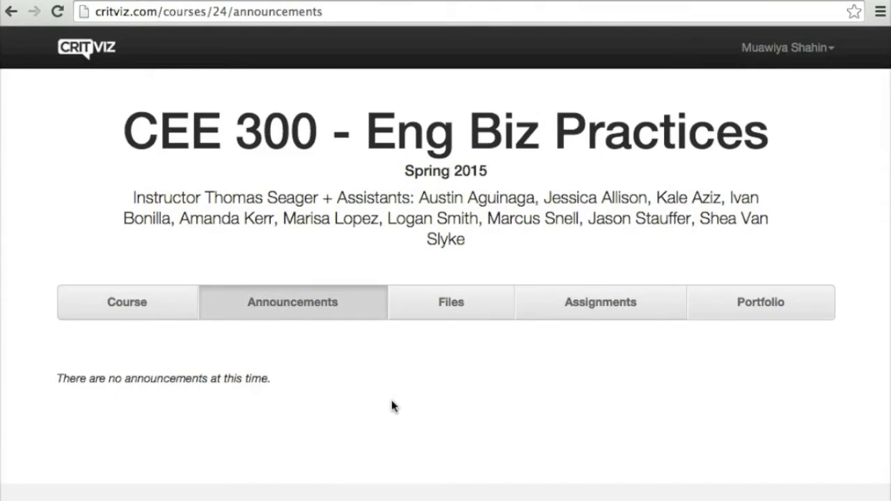
Step: Go from the empty Announcements page to Files, then to the course assignments list
left_click(466, 302)
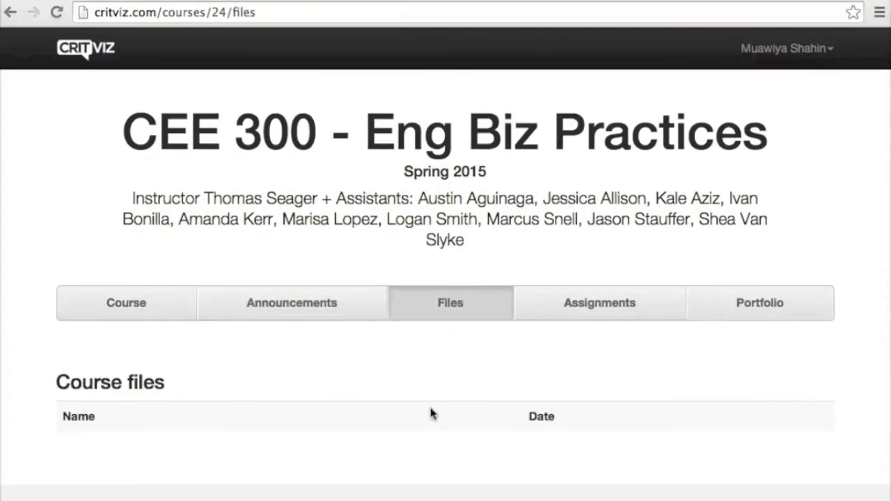
left_click(585, 304)
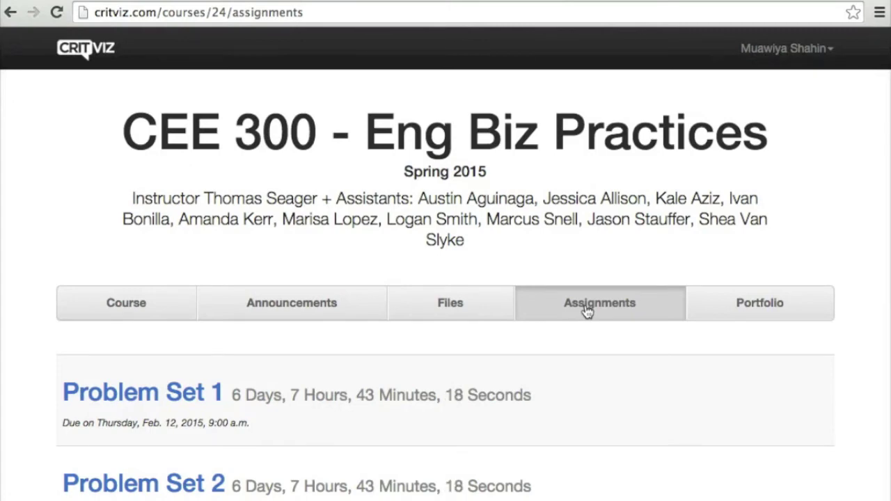
Step: Scroll through the full course assignments list, including Problem Sets 1 and 2
scroll(587, 311, "down", 2)
scroll(587, 311, "down", 2)
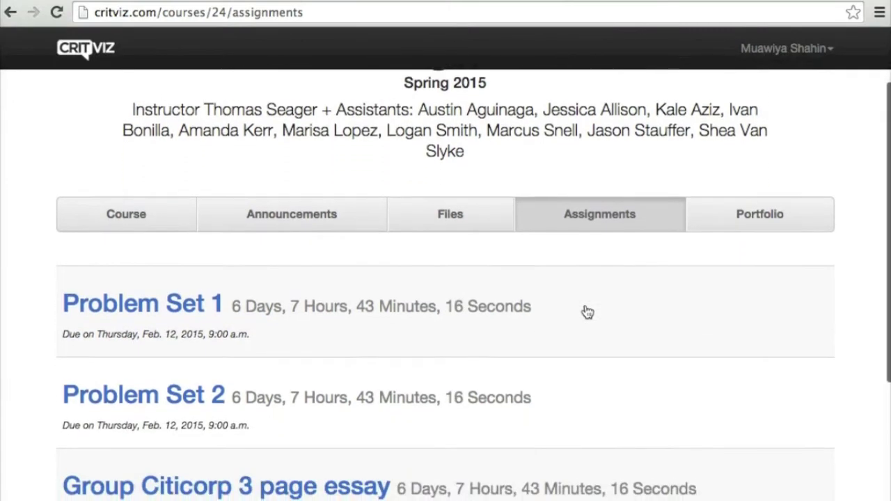
scroll(586, 311, "down", 2)
scroll(587, 311, "down", 2)
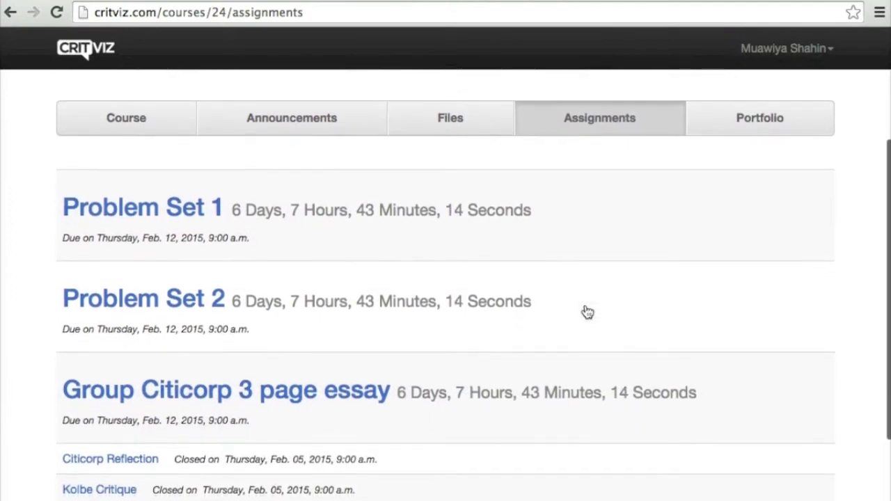
scroll(587, 311, "down", 2)
scroll(587, 312, "down", 1)
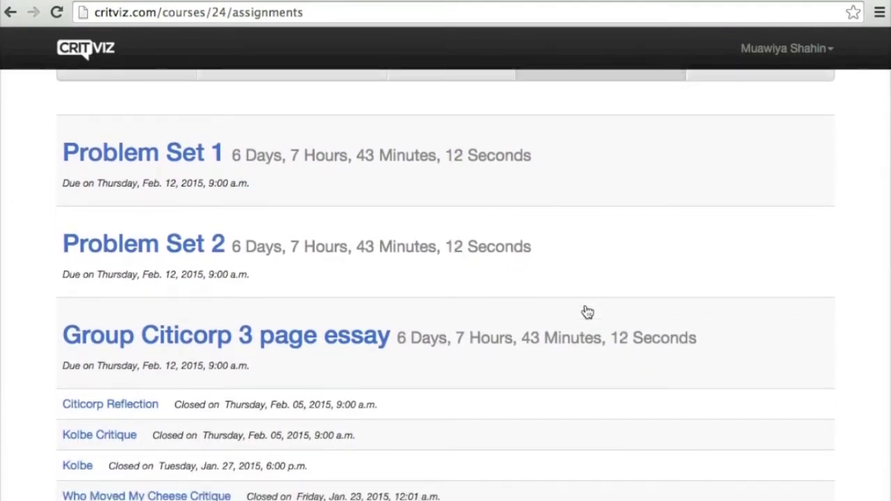
scroll(587, 312, "down", 3)
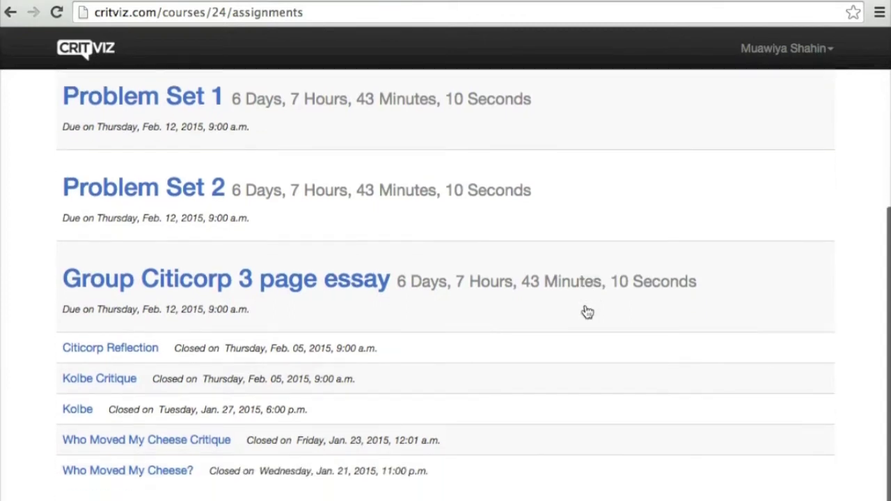
scroll(587, 311, "down", 2)
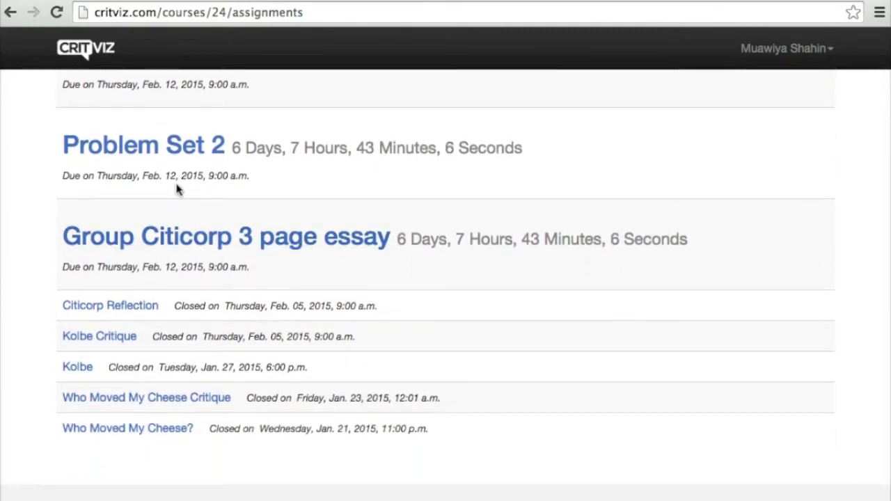
scroll(174, 171, "up", 3)
Step: Preview Problem Set 1's questions, then open the Group Citicorp 3 page essay assignment
left_click(155, 137)
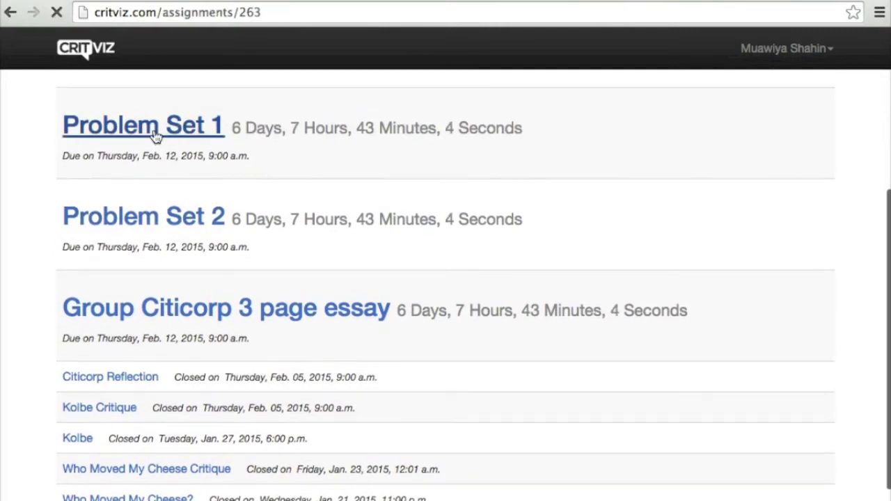
scroll(262, 243, "down", 1)
scroll(262, 242, "down", 7)
scroll(262, 242, "down", 3)
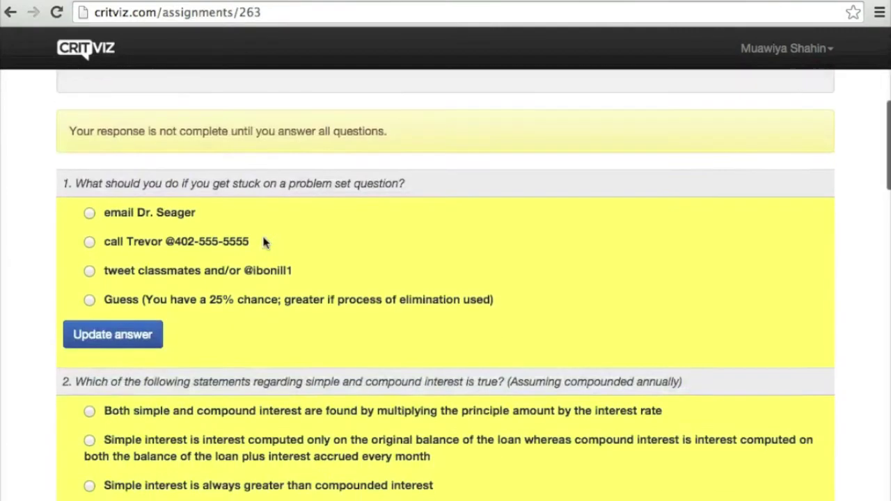
key("alt+Left")
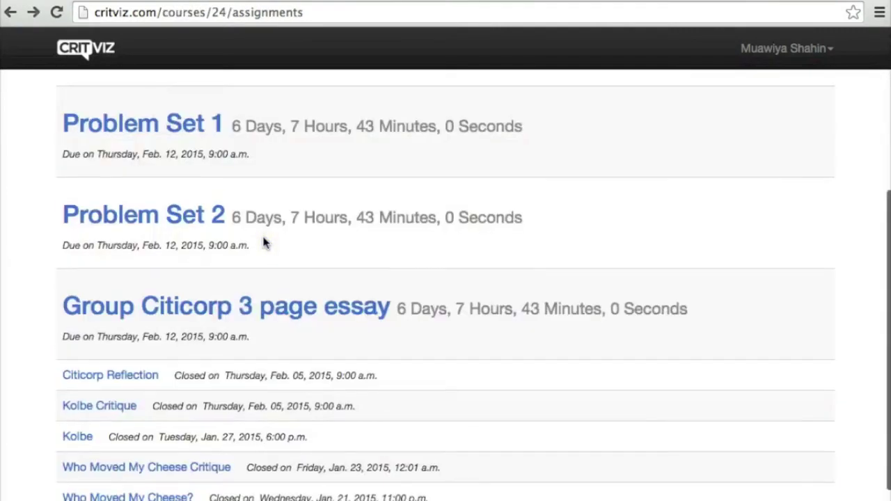
left_click(250, 261)
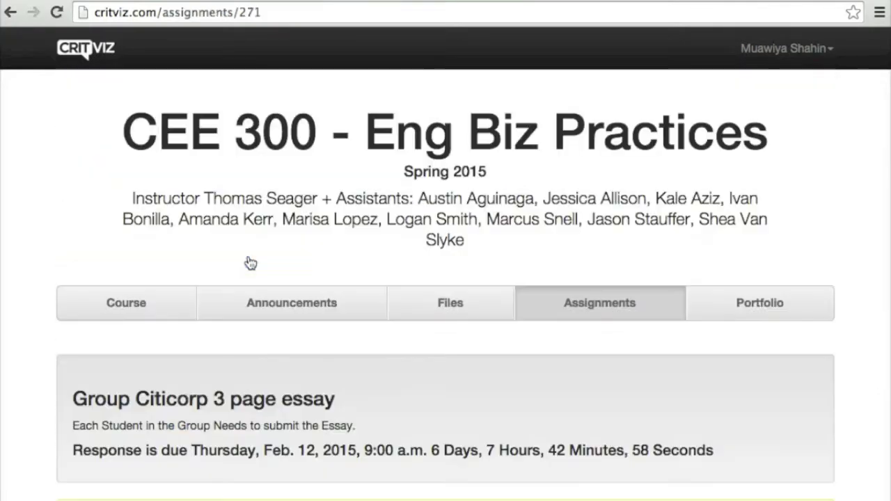
Step: Read through the Group Citicorp essay assignment, then move to the Portfolio completion grid
scroll(251, 263, "down", 3)
scroll(251, 262, "down", 1)
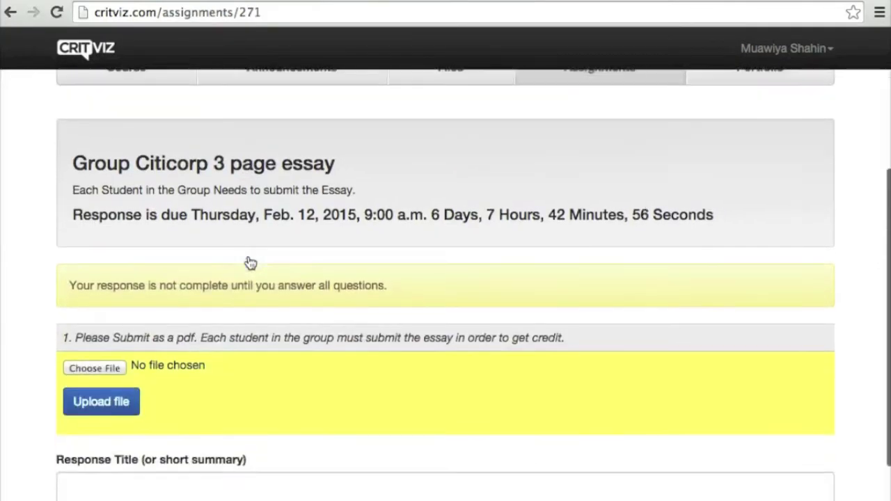
scroll(251, 262, "down", 1)
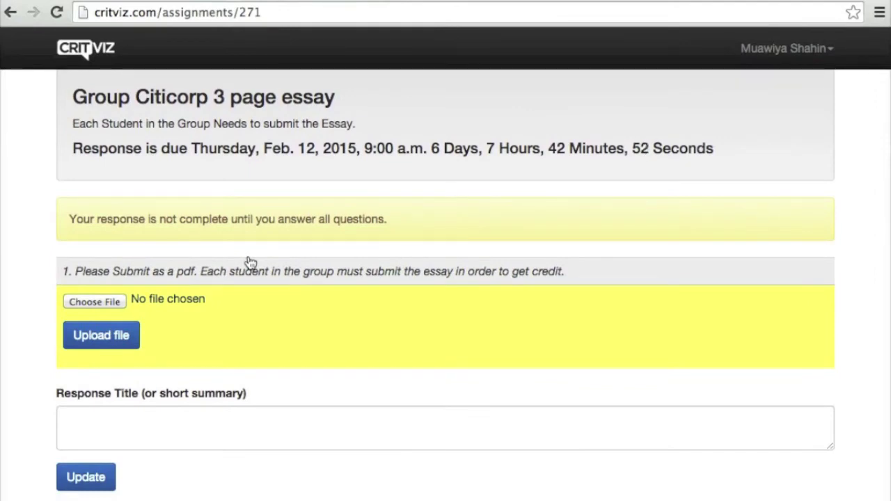
scroll(251, 262, "down", 1)
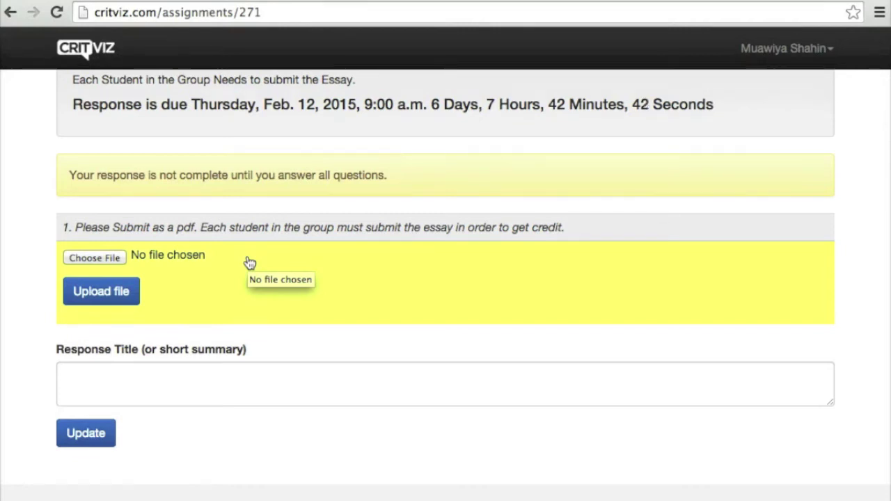
scroll(289, 337, "down", 1)
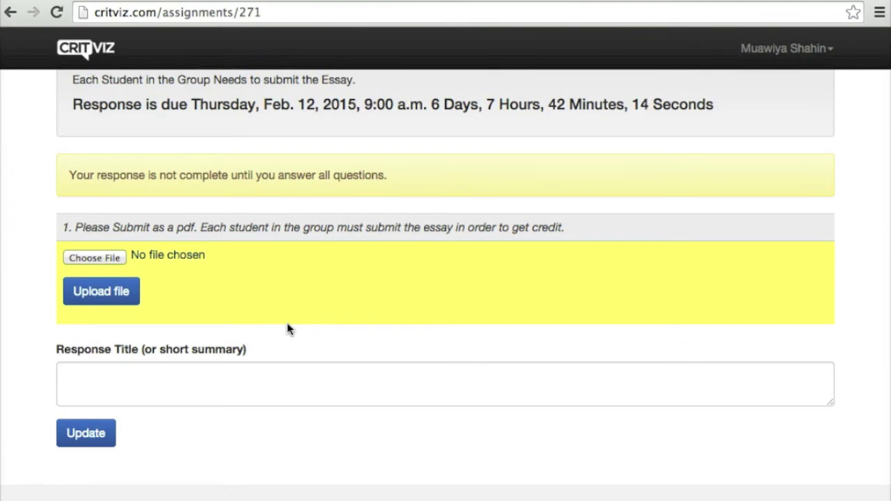
scroll(287, 324, "up", 5)
scroll(287, 329, "up", 1)
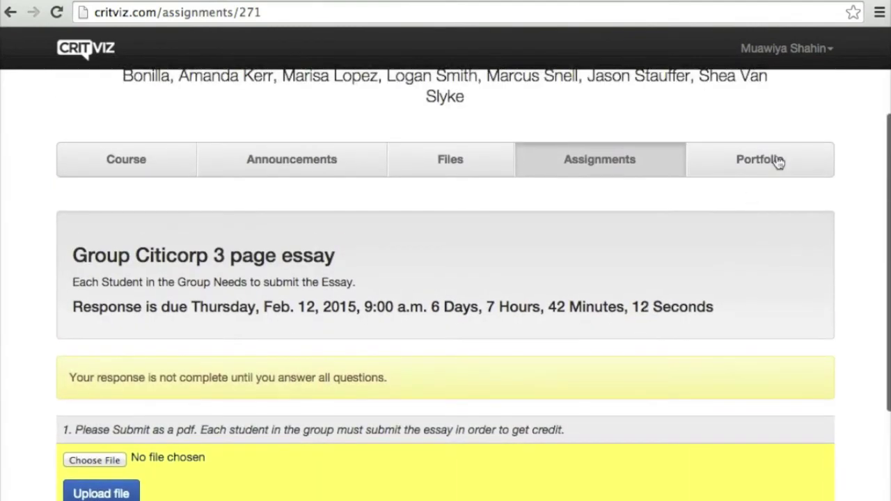
left_click(777, 161)
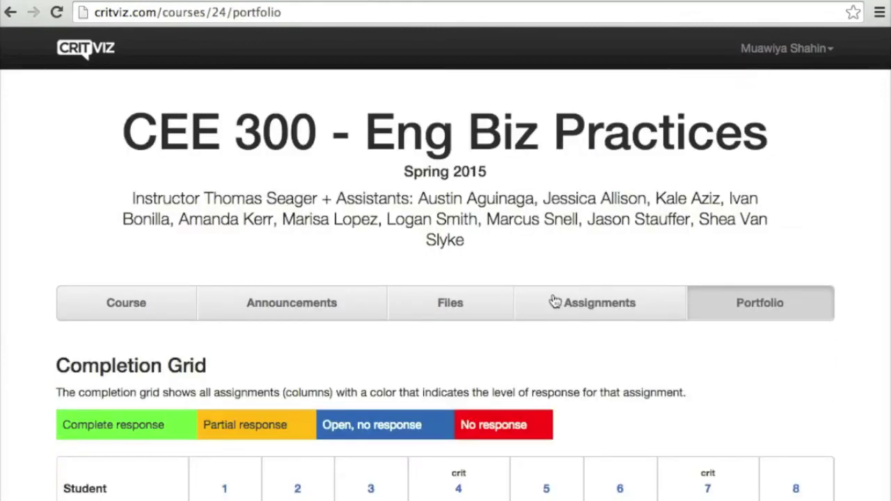
Step: Scroll the Portfolio Completion Grid and its response-level legend, then return to Assignments
scroll(513, 298, "down", 1)
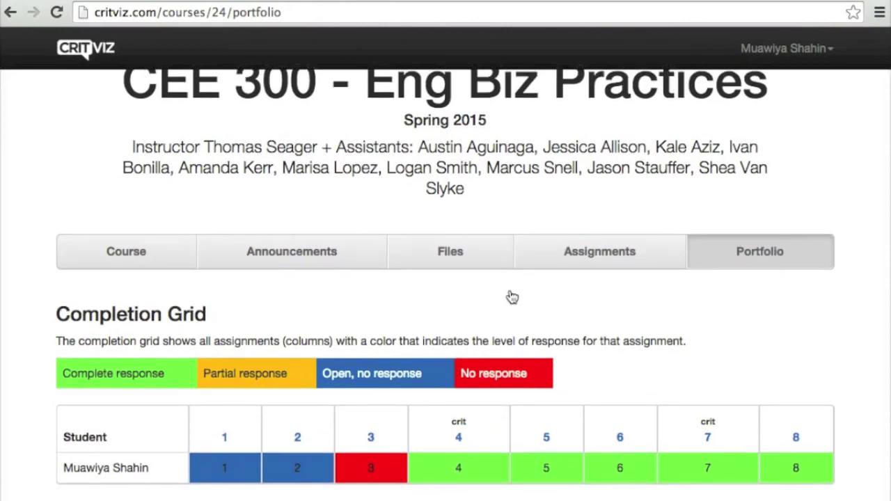
scroll(509, 296, "down", 2)
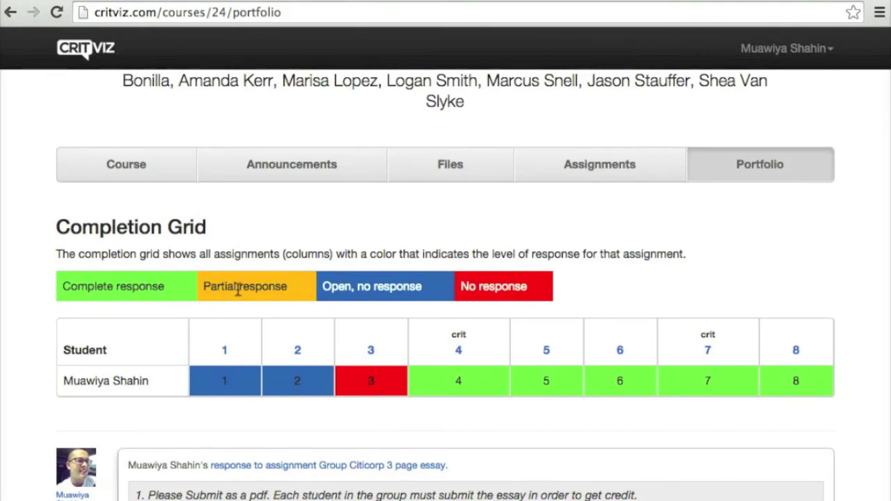
scroll(237, 289, "down", 1)
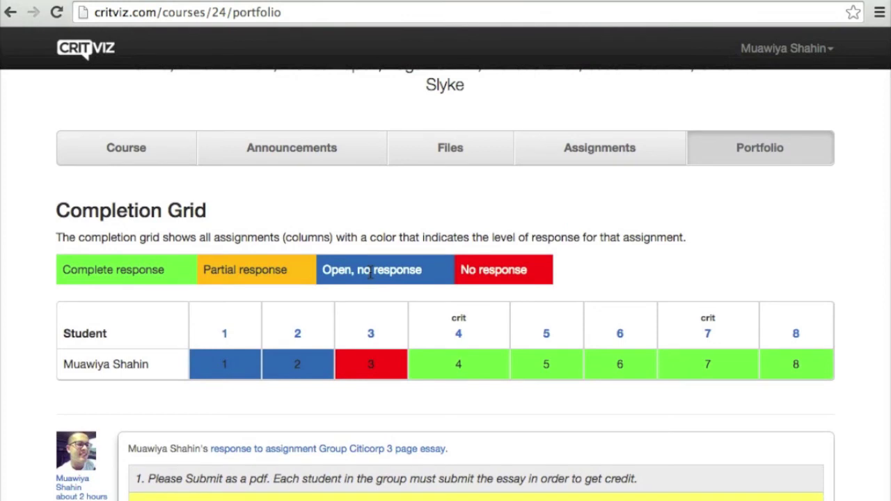
scroll(370, 273, "down", 1)
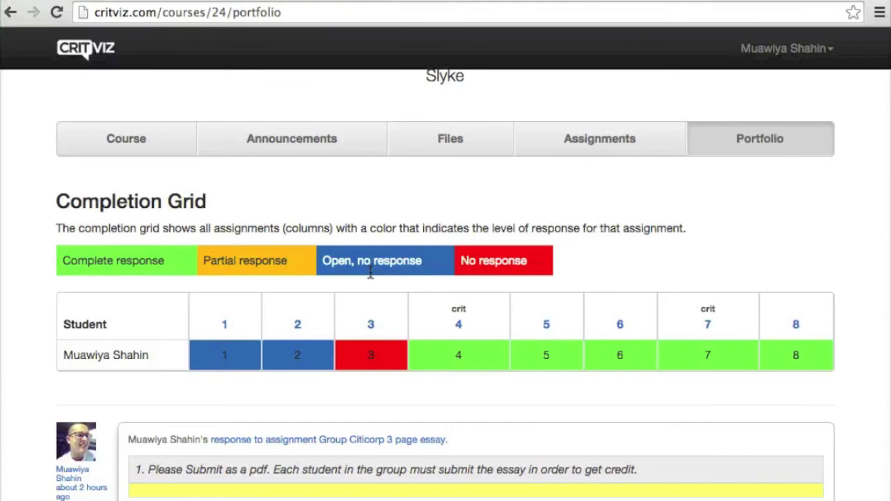
scroll(370, 273, "up", 1)
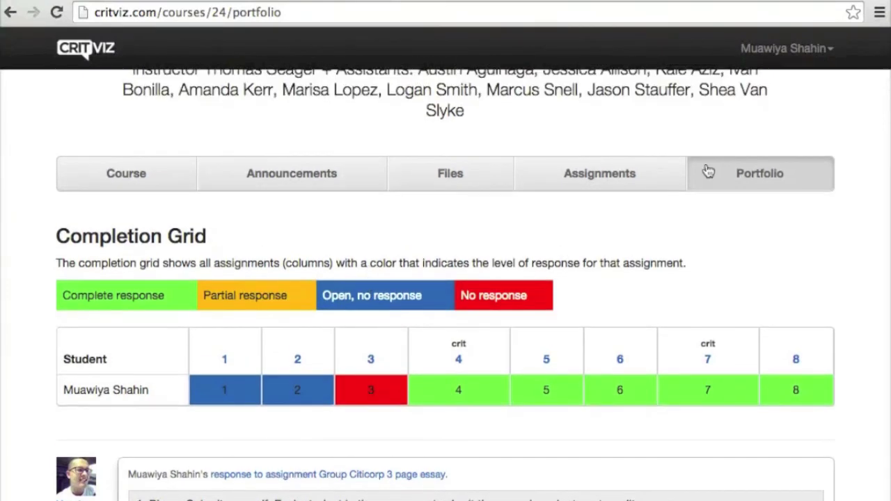
left_click(626, 182)
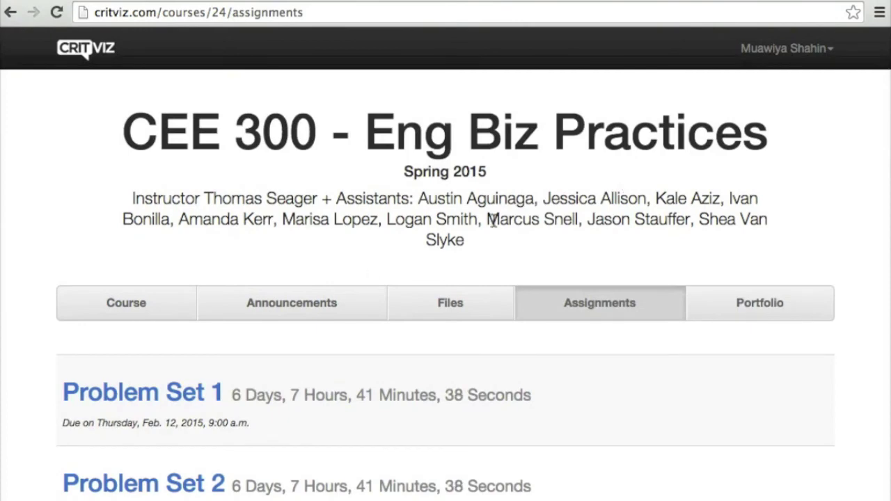
Step: Open the closed Kolbe Critique assignment and scroll through its ranking and text-response questions
scroll(264, 340, "down", 3)
scroll(265, 342, "down", 2)
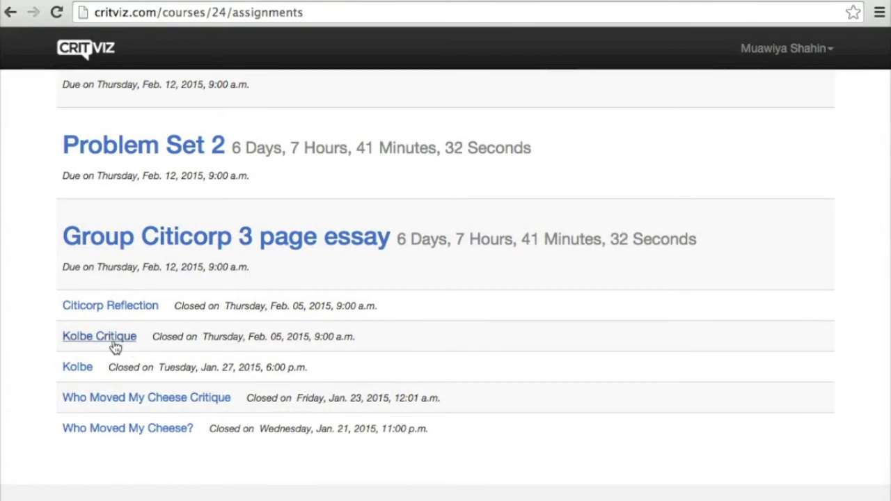
left_click(111, 337)
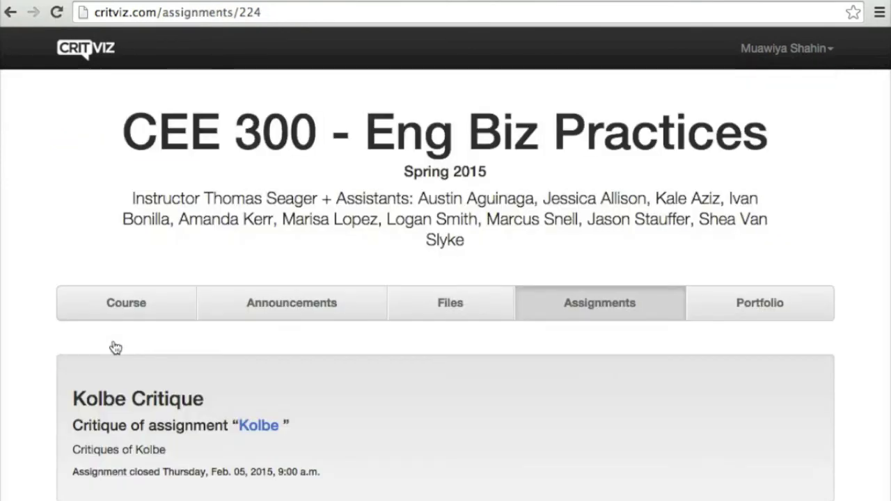
scroll(115, 348, "down", 2)
scroll(116, 348, "down", 3)
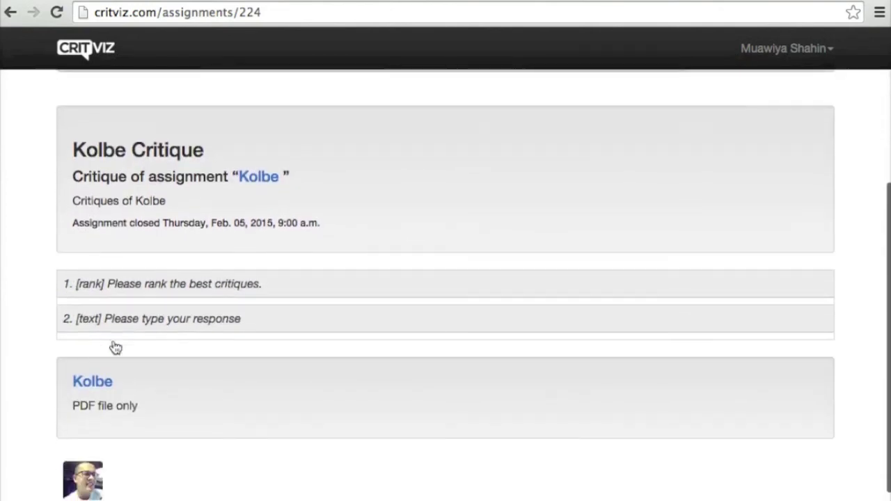
scroll(116, 348, "down", 1)
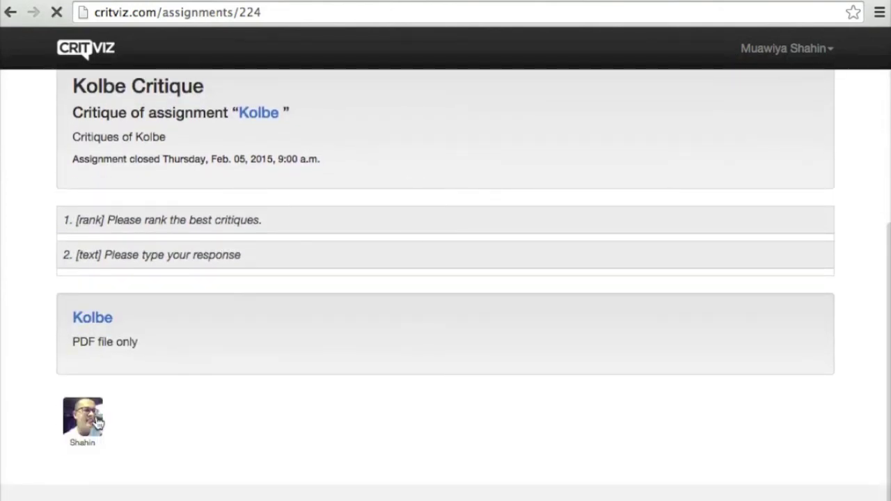
Step: Scroll through each critique's ranking and written feedback on the Kolbe reflection
scroll(167, 337, "down", 3)
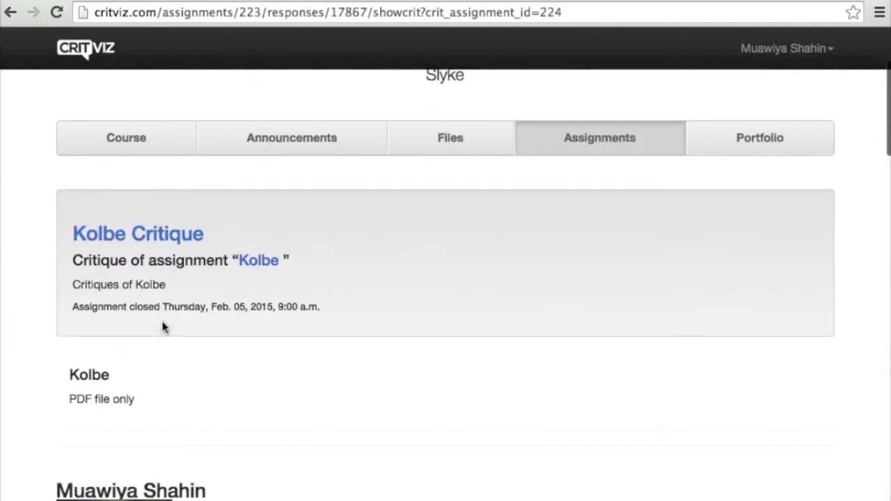
scroll(164, 327, "down", 3)
scroll(163, 327, "down", 3)
scroll(163, 327, "down", 4)
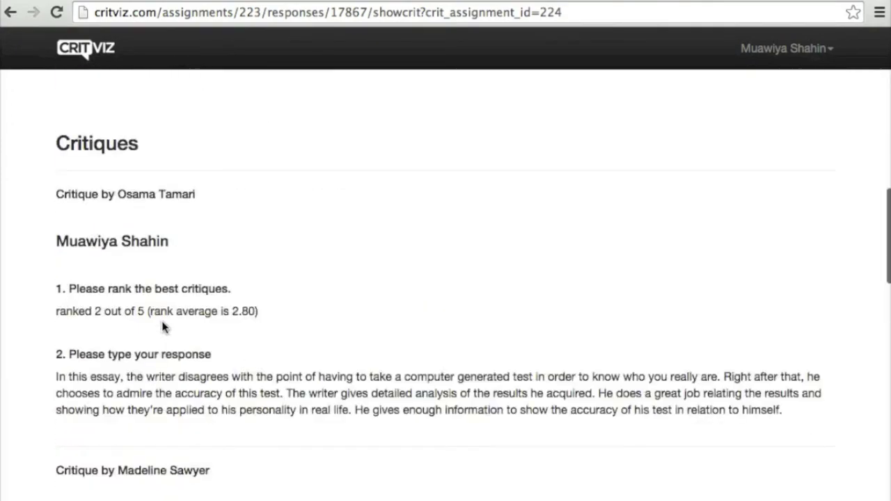
scroll(162, 328, "down", 3)
scroll(163, 325, "down", 3)
scroll(163, 328, "down", 2)
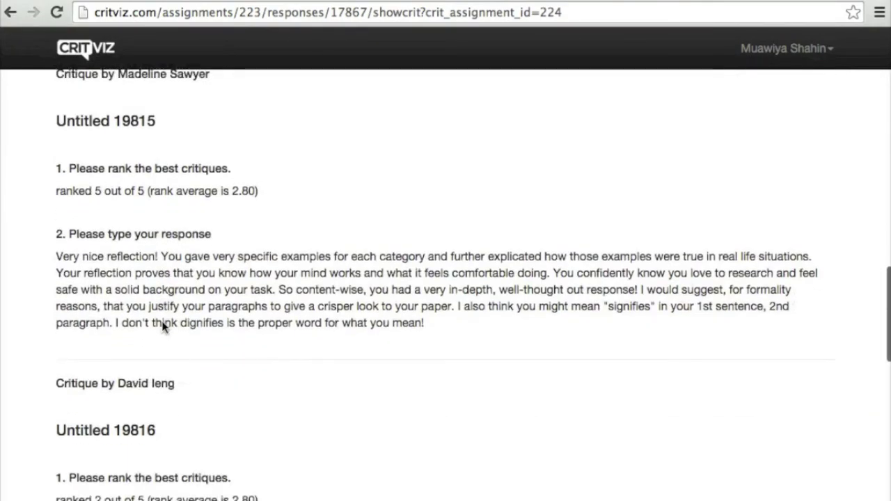
scroll(163, 327, "down", 2)
scroll(163, 327, "down", 2)
scroll(163, 327, "down", 2)
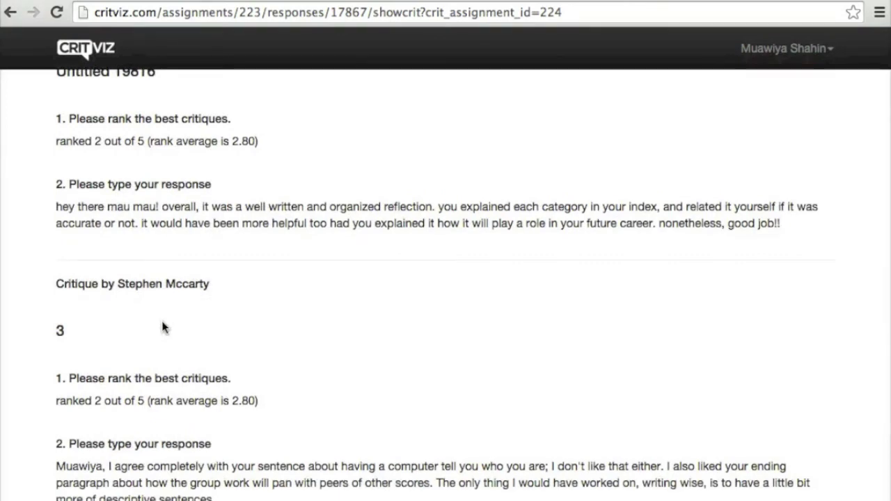
scroll(163, 327, "up", 4)
scroll(163, 327, "up", 3)
scroll(163, 327, "up", 3)
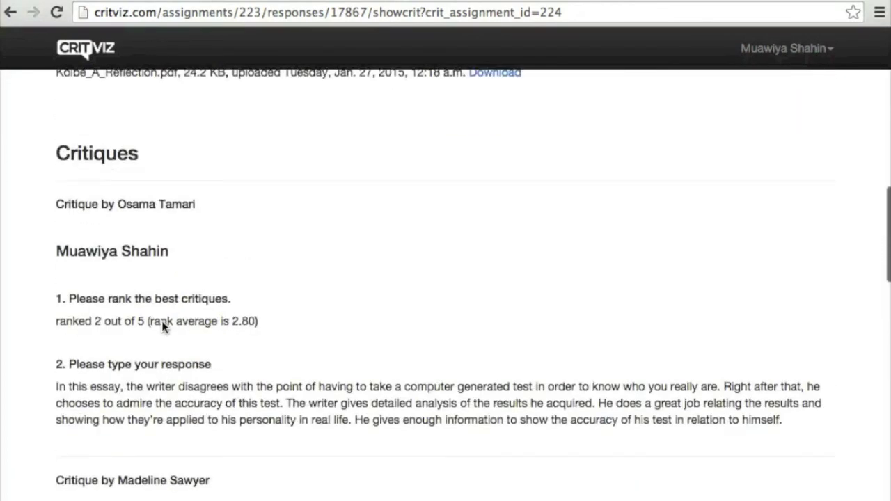
scroll(163, 328, "up", 5)
scroll(163, 327, "up", 2)
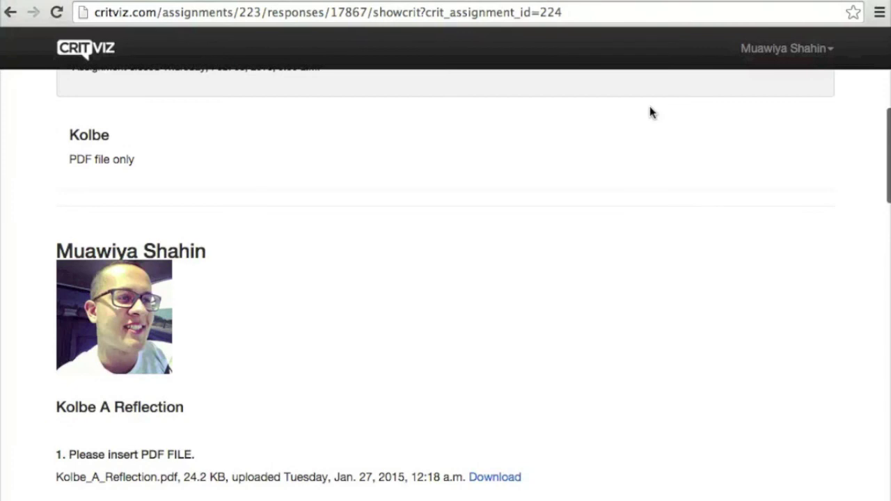
Step: Open Profile from the account menu and review personal info, picture, email notifications and time zone
left_click(777, 66)
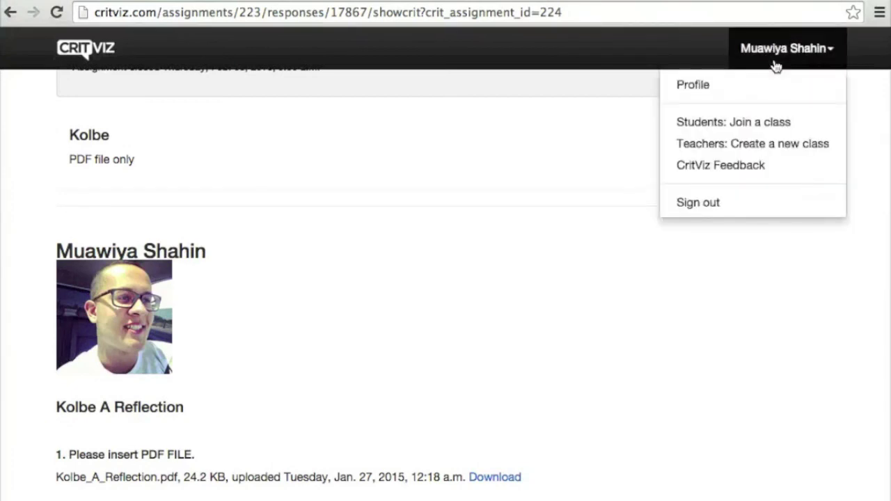
left_click(707, 89)
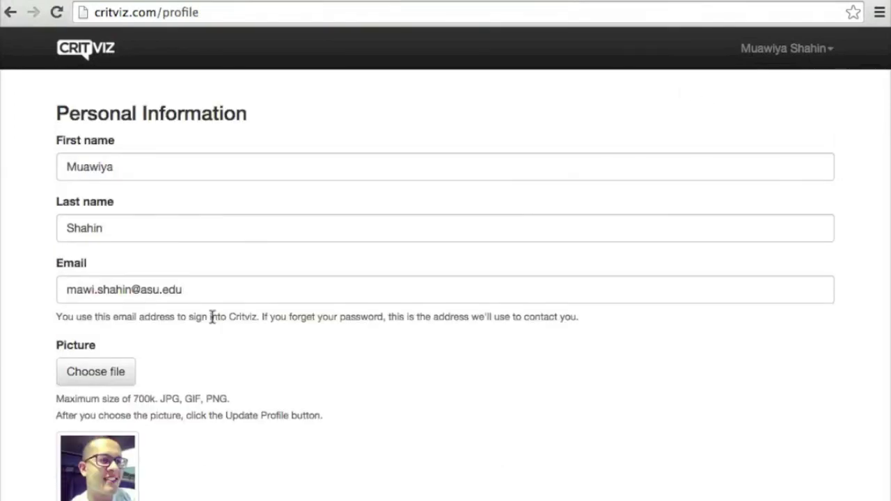
scroll(212, 318, "down", 1)
scroll(212, 318, "down", 1)
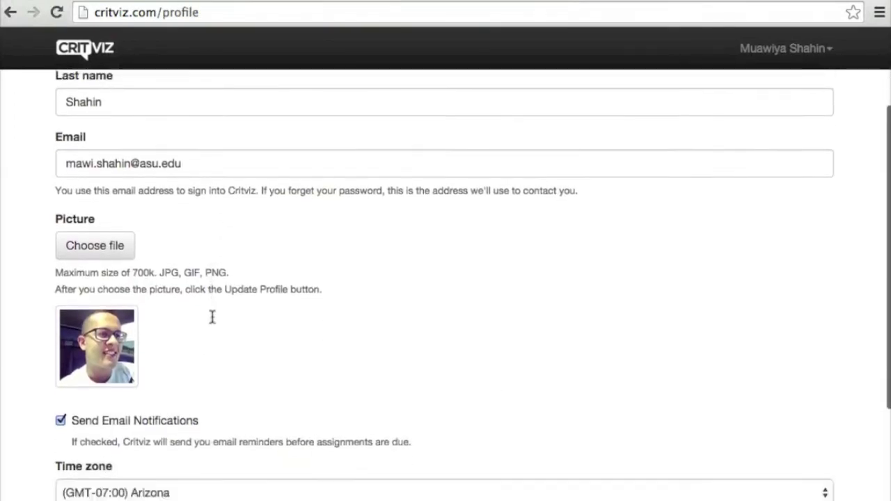
scroll(213, 318, "up", 2)
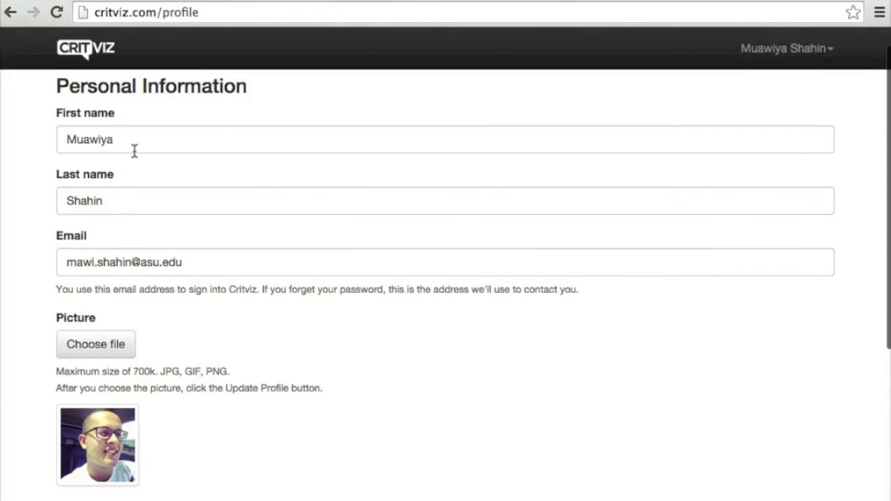
scroll(141, 195, "down", 1)
scroll(141, 195, "down", 1)
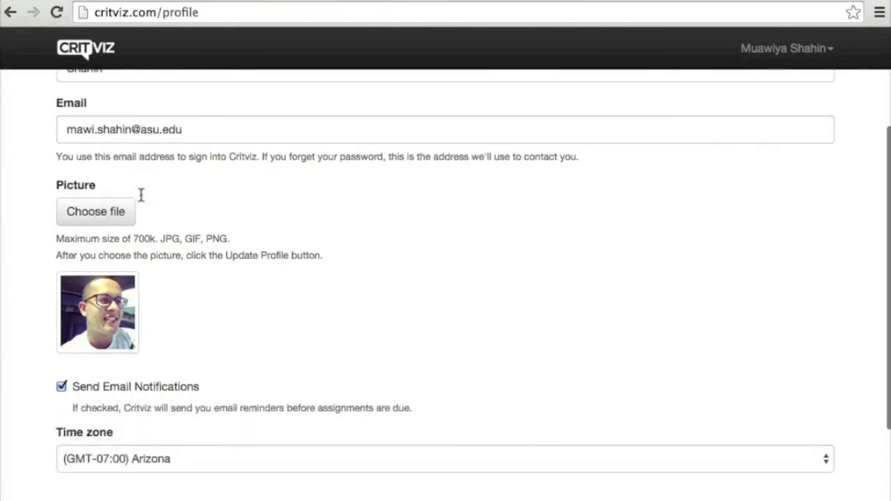
scroll(141, 195, "down", 3)
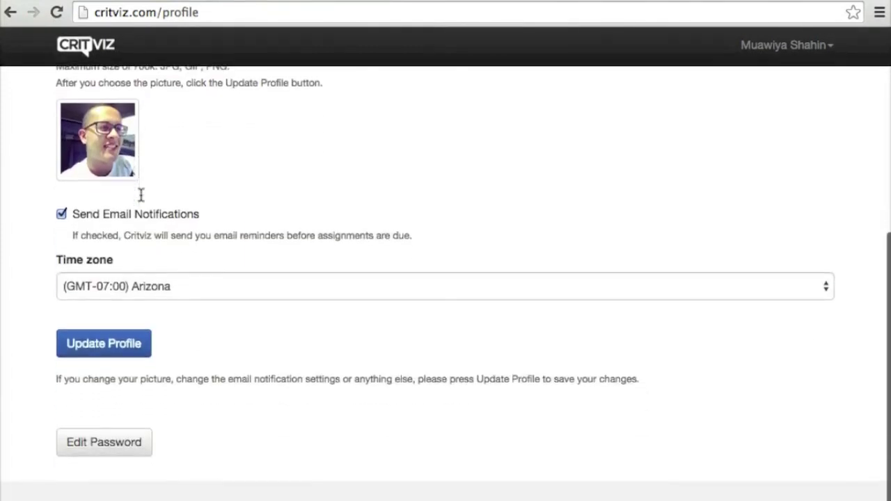
scroll(388, 261, "up", 1)
scroll(388, 261, "up", 3)
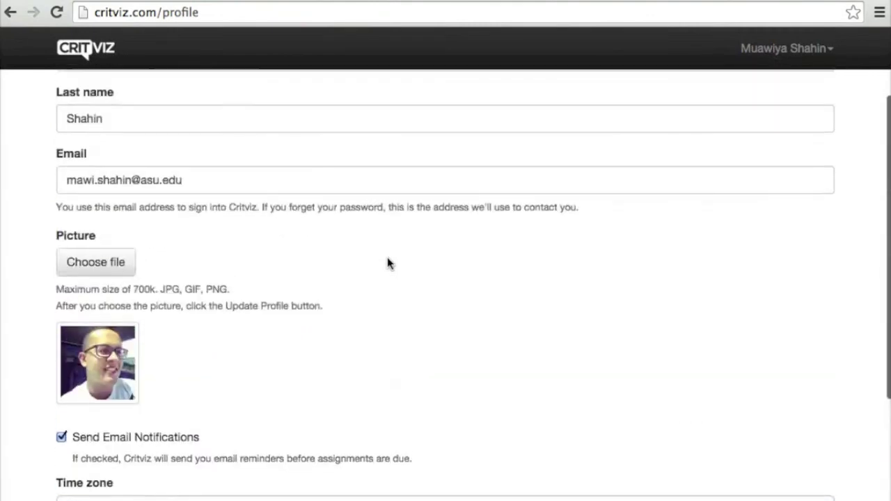